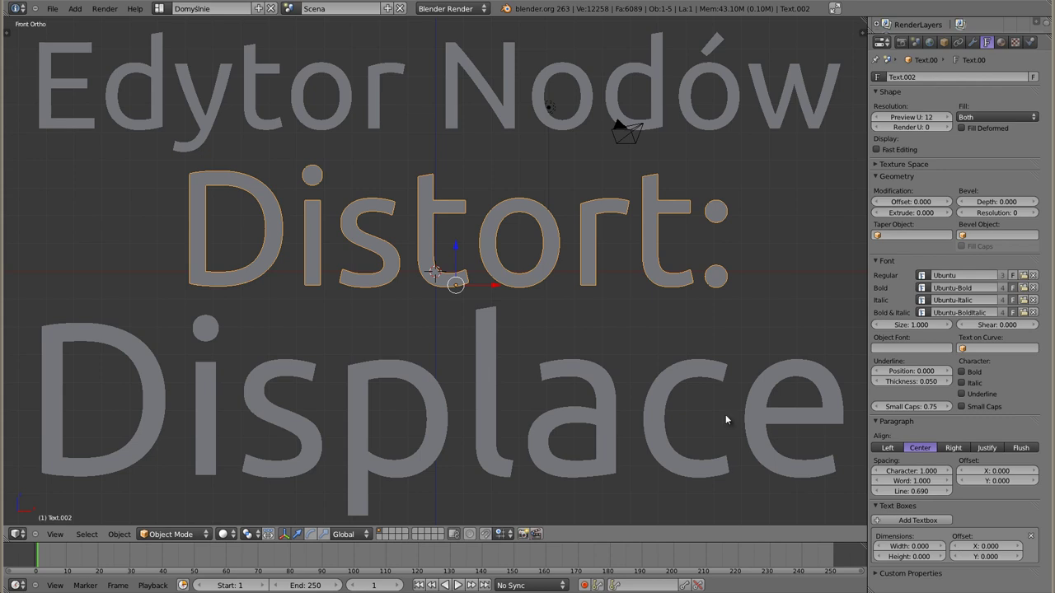
Show the compositor tree with the Image node wired to the Viewer over the rounded-square backdrop.
right_click(413, 379)
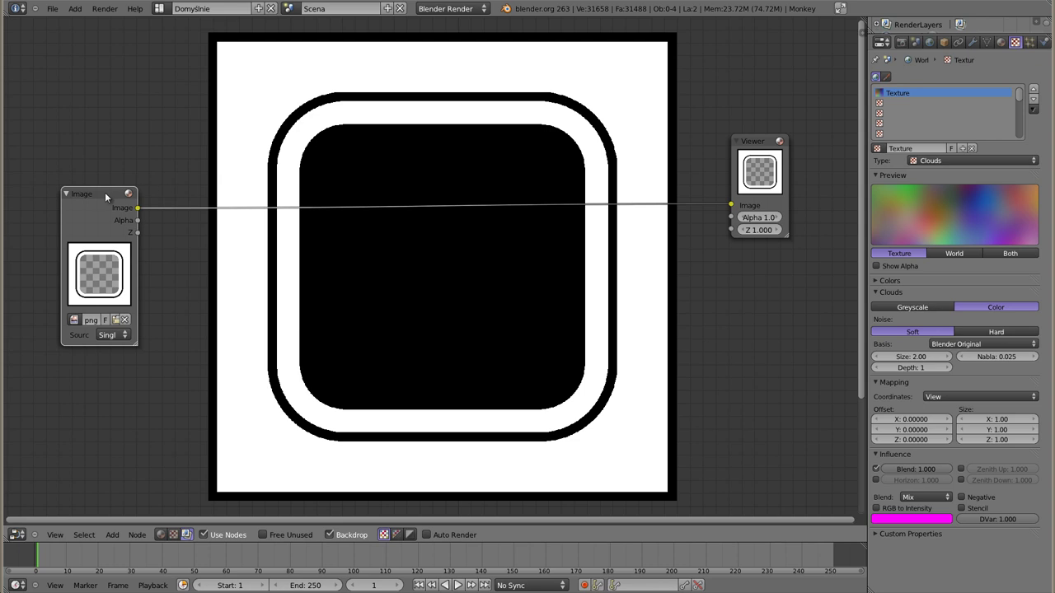
Add a Displace node from the Distort menu to the compositor tree.
drag(105, 196, 100, 108)
key(shift+a)
mouse_move(147, 268)
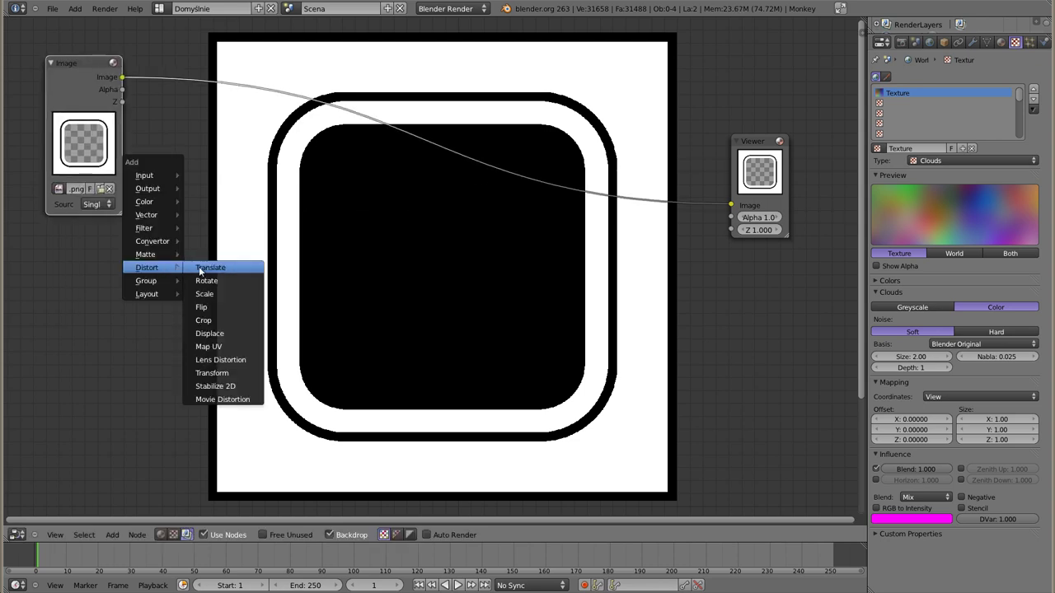
click(211, 336)
click(113, 293)
scroll(118, 279, up, 3)
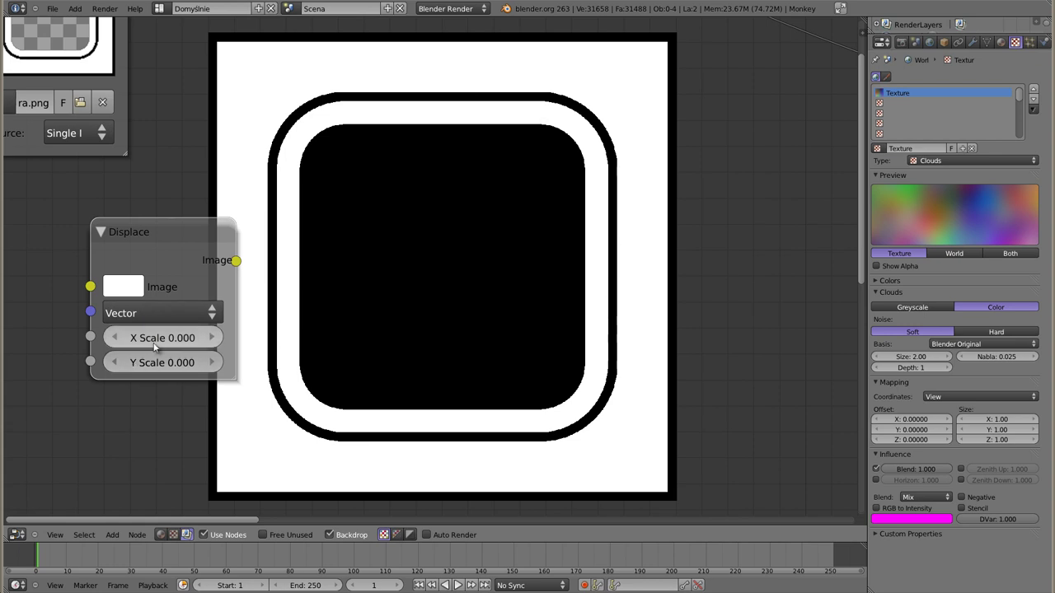
scroll(172, 333, down, 3)
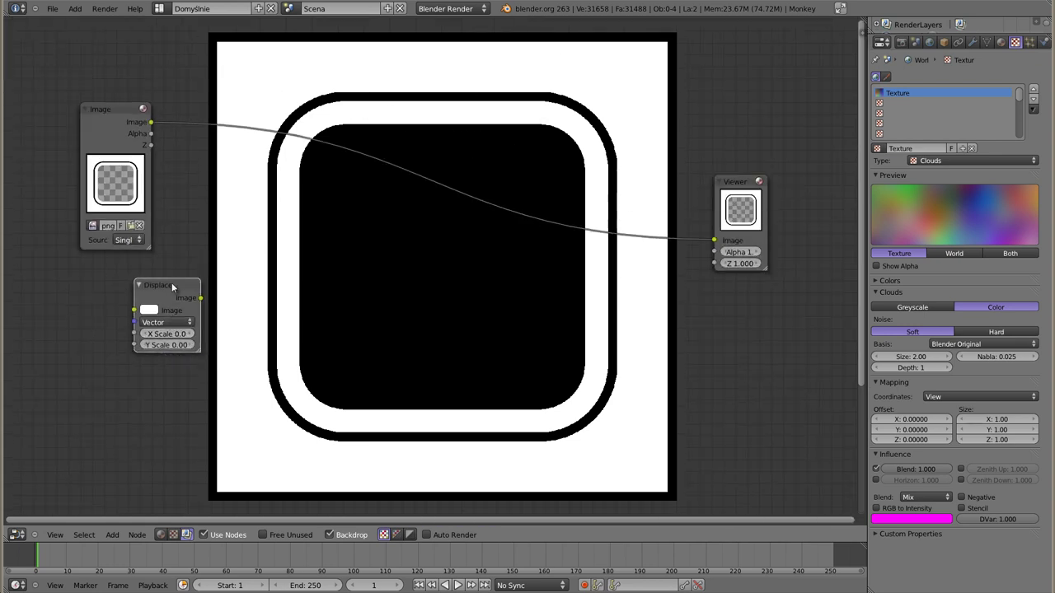
Drop the Displace node onto the Image–Viewer link and arrange the nodes around it.
drag(170, 284, 228, 111)
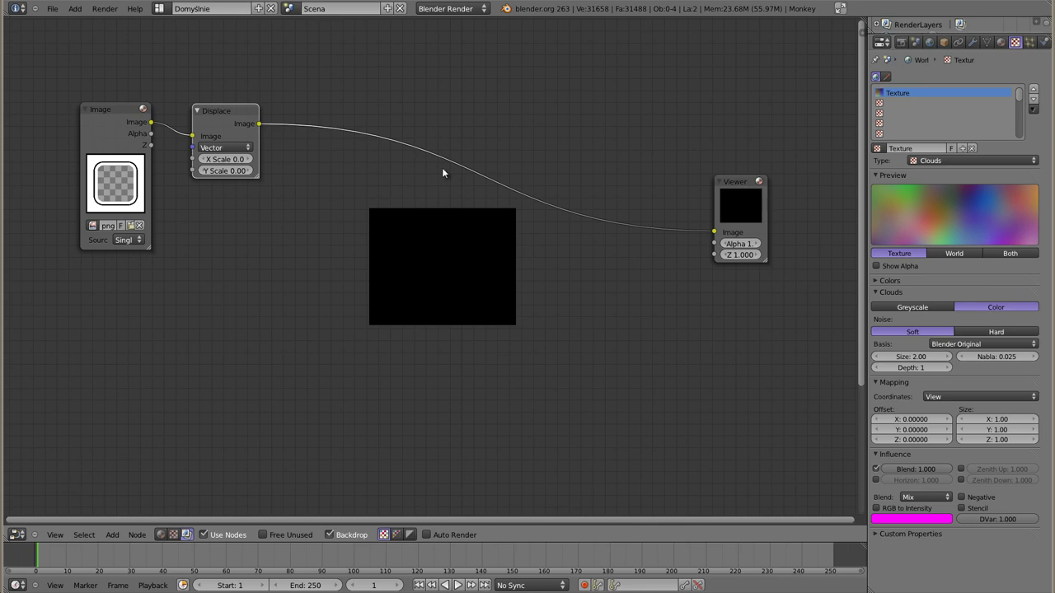
drag(115, 109, 80, 42)
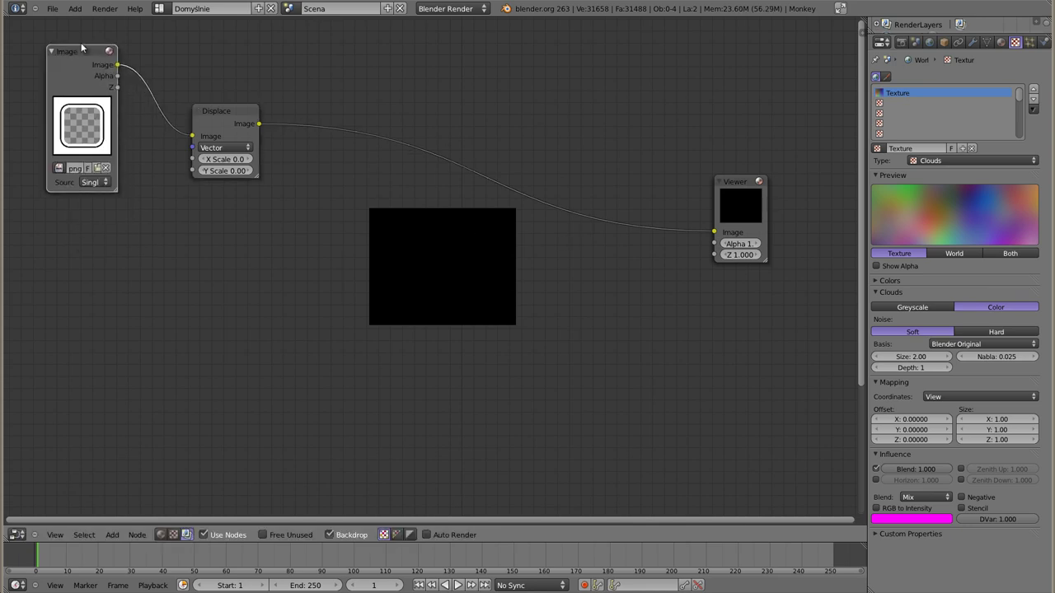
scroll(222, 104, up, 1)
drag(222, 104, 285, 110)
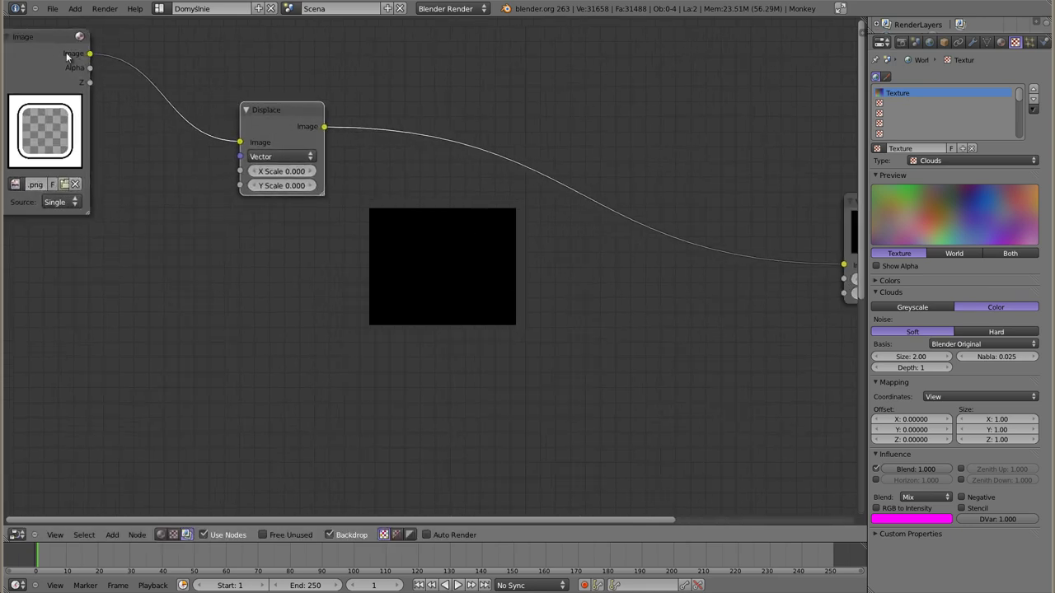
drag(52, 42, 97, 54)
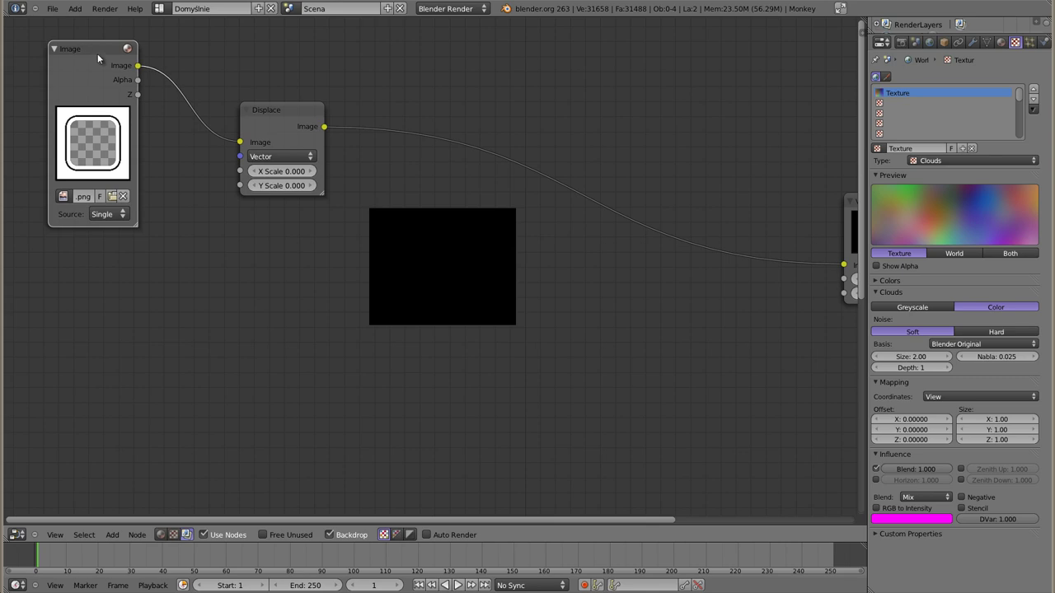
Set the Displace node's X Scale and Y Scale to 1 and move the node up-right.
click(281, 172)
text(1)
key(Tab)
text(1)
key(Return)
drag(278, 113, 312, 67)
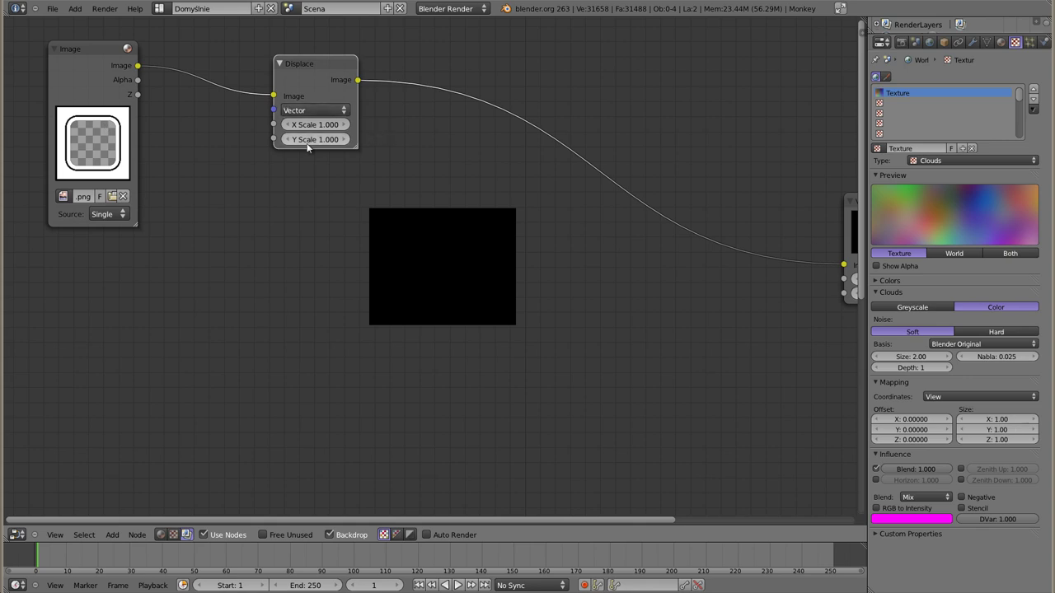
key(shift+a)
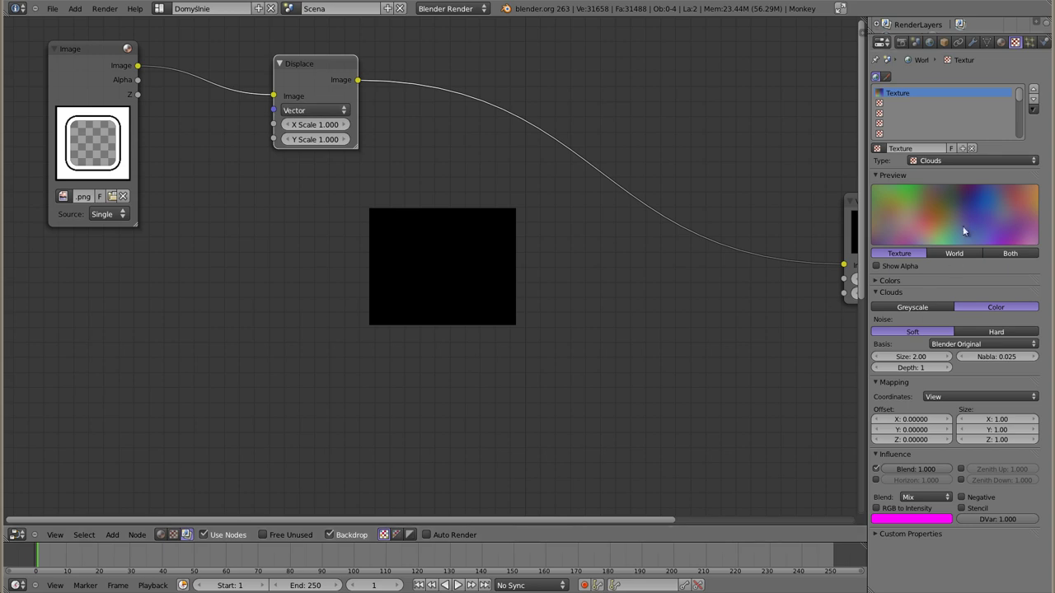
Give the Clouds texture Greyscale, Hard noise, Size 0.50 and Depth 2.
click(933, 306)
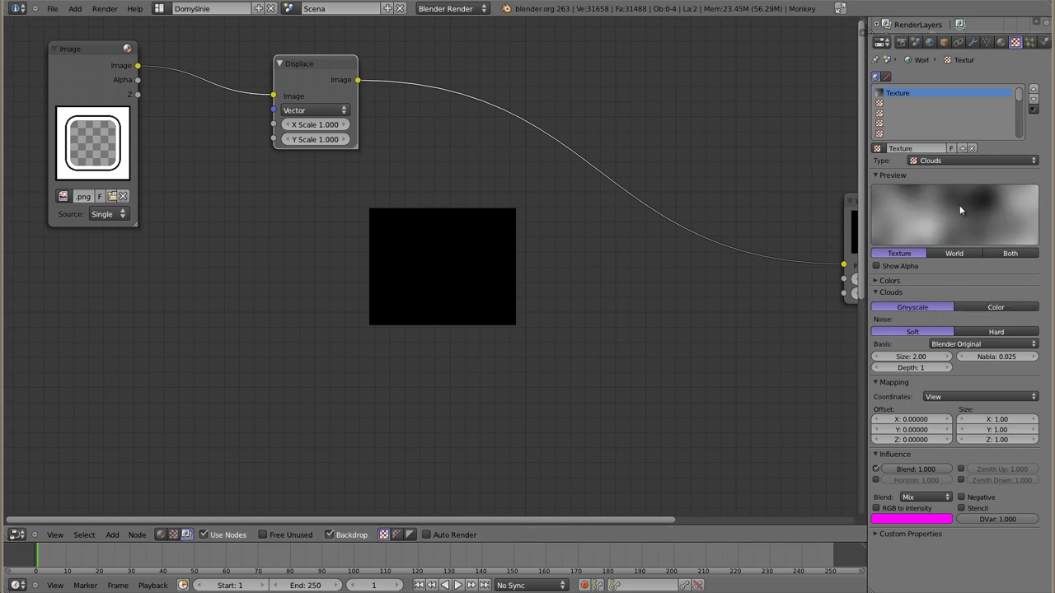
key(shift+a)
key(Escape)
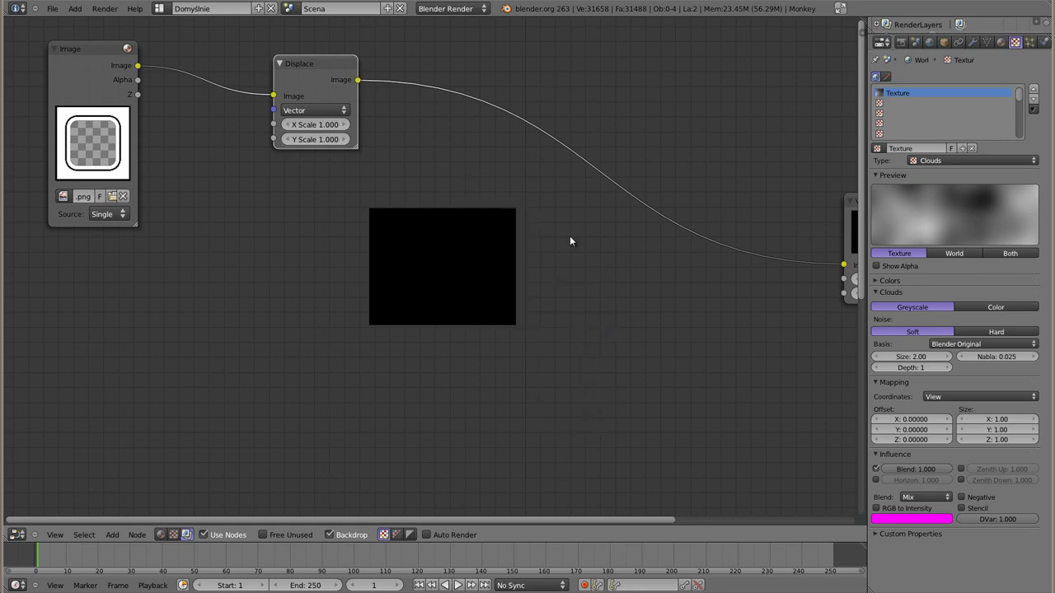
click(996, 332)
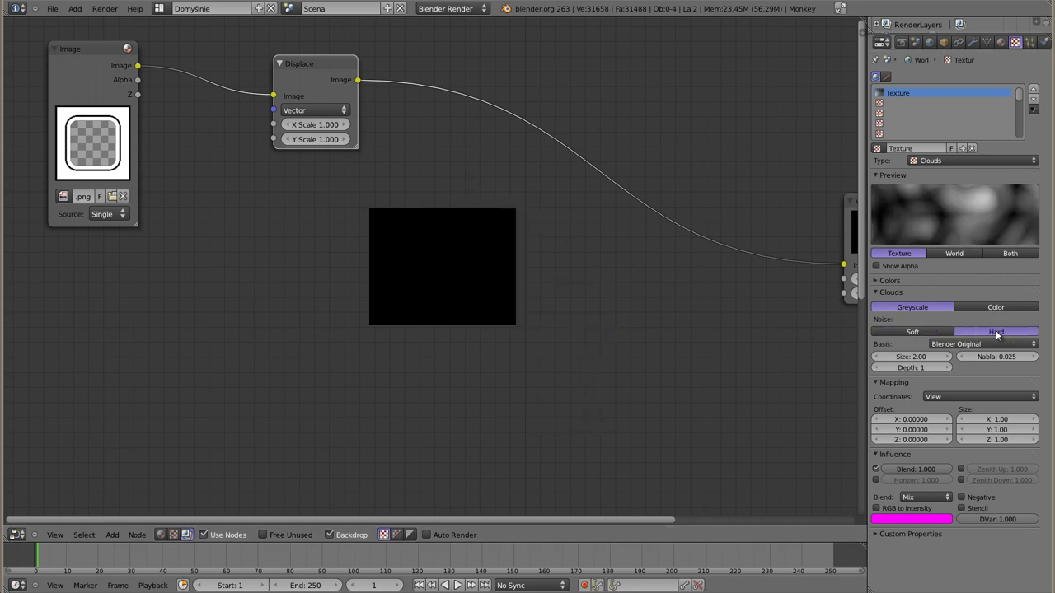
mouse_move(916, 360)
mouse_down()
mouse_move(873, 360)
mouse_move(904, 379)
mouse_up()
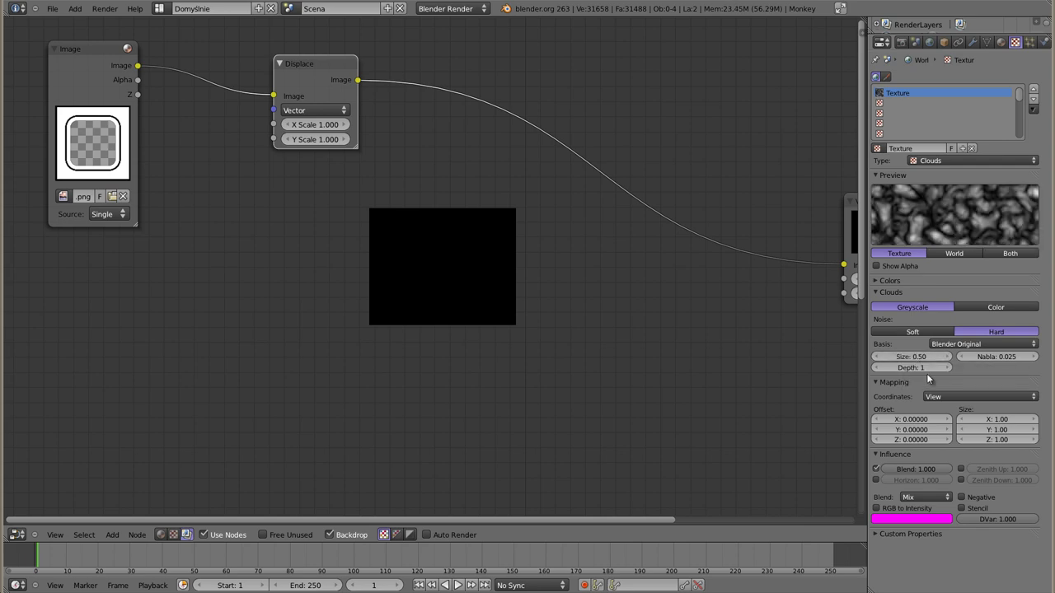
click(948, 367)
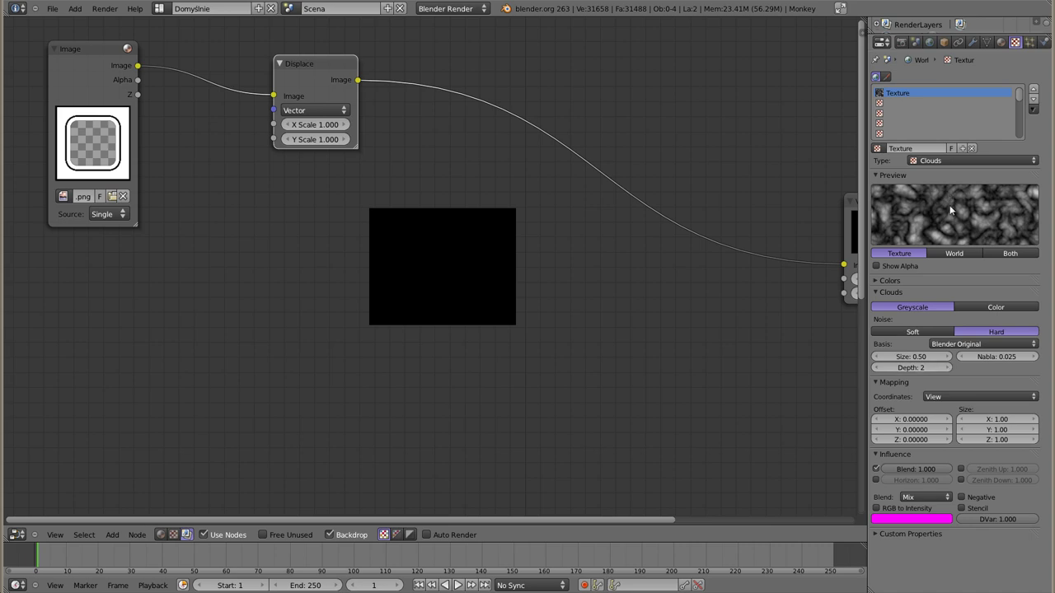
Add a Texture input node below Displace and assign it the Clouds texture.
key(shift+a)
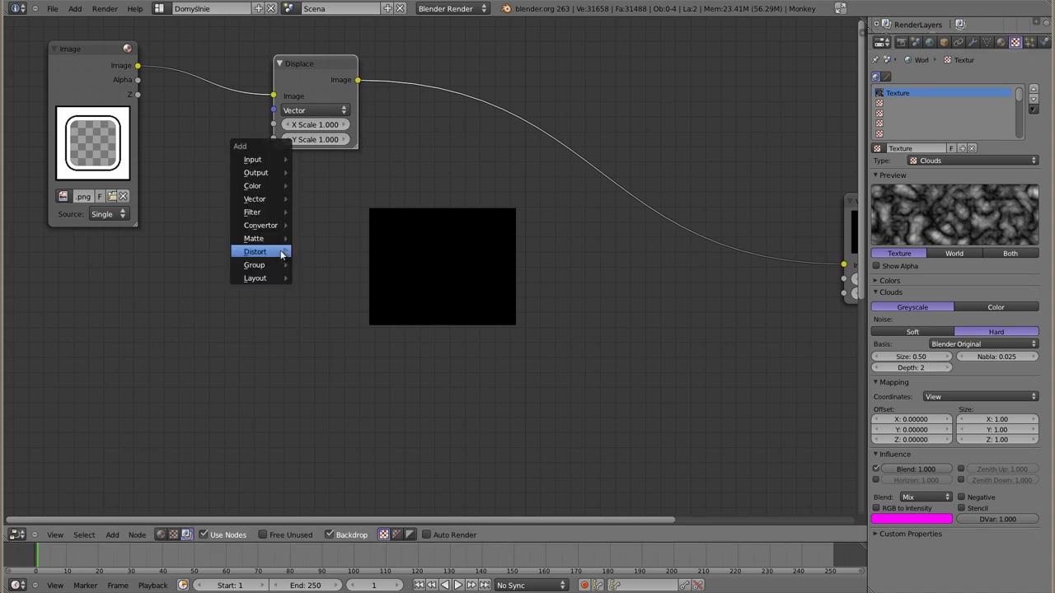
click(315, 186)
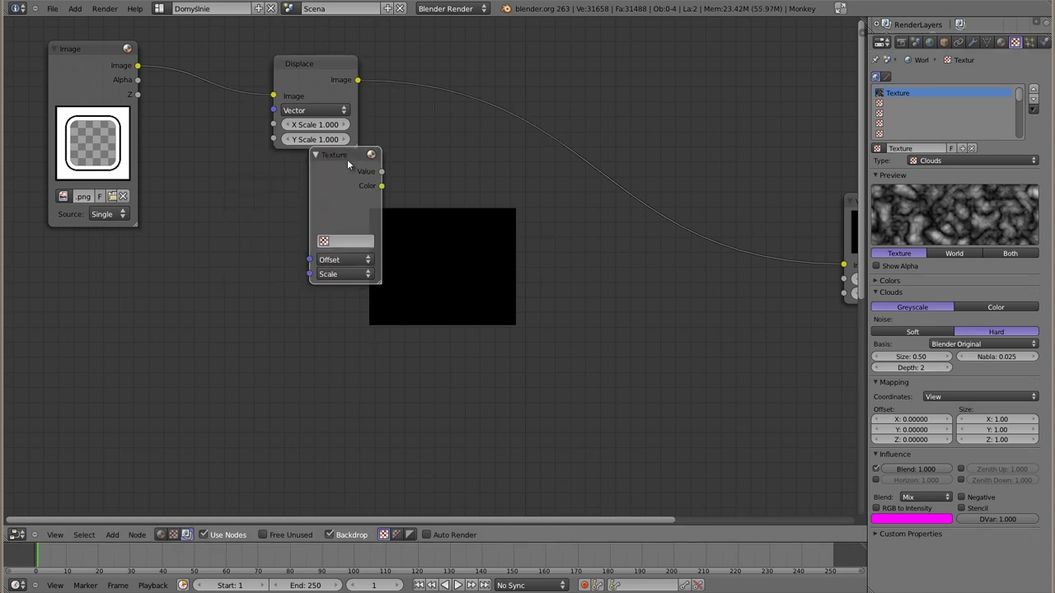
drag(347, 159, 206, 213)
click(189, 292)
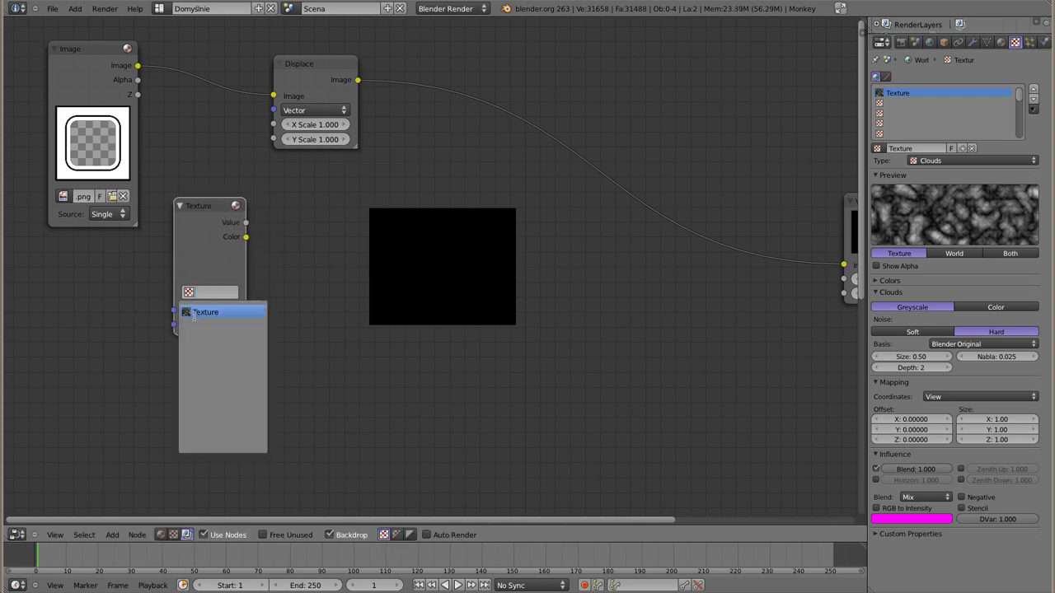
click(205, 309)
Preview the texture in the backdrop, cut its Value-to-Viewer link, and place it beside Displace.
ctrl+shift+click(196, 238)
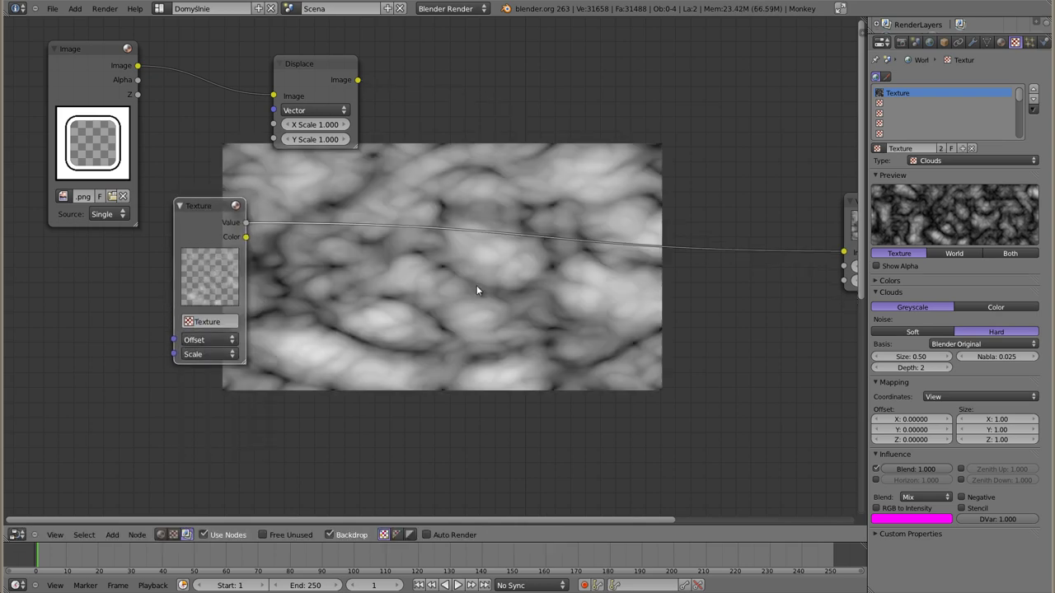
mouse_move(206, 206)
mouse_down()
mouse_move(156, 260)
mouse_move(273, 109)
mouse_up()
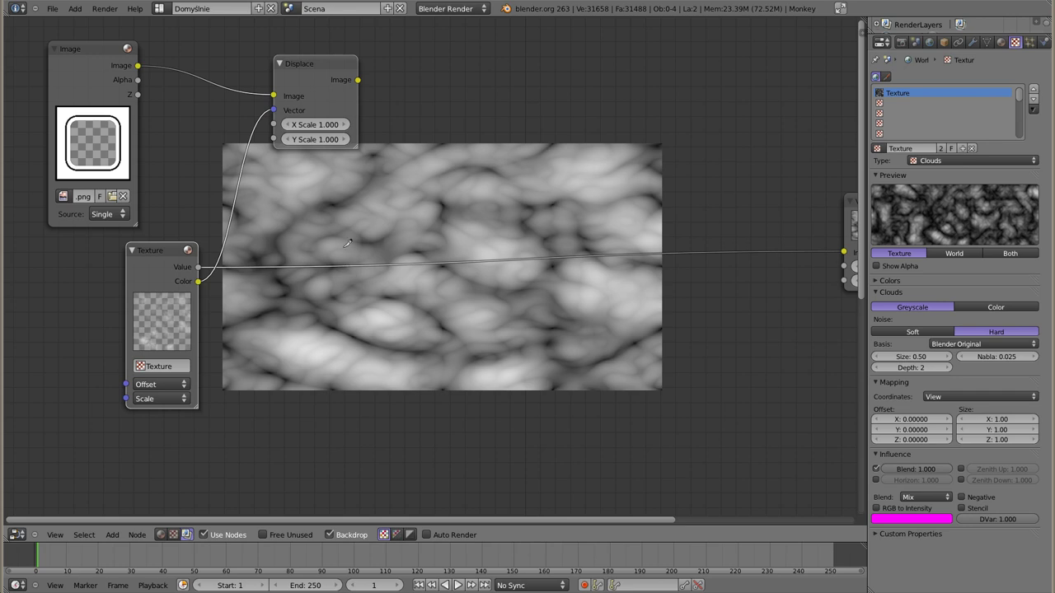
ctrl+right_drag(347, 243, 370, 313)
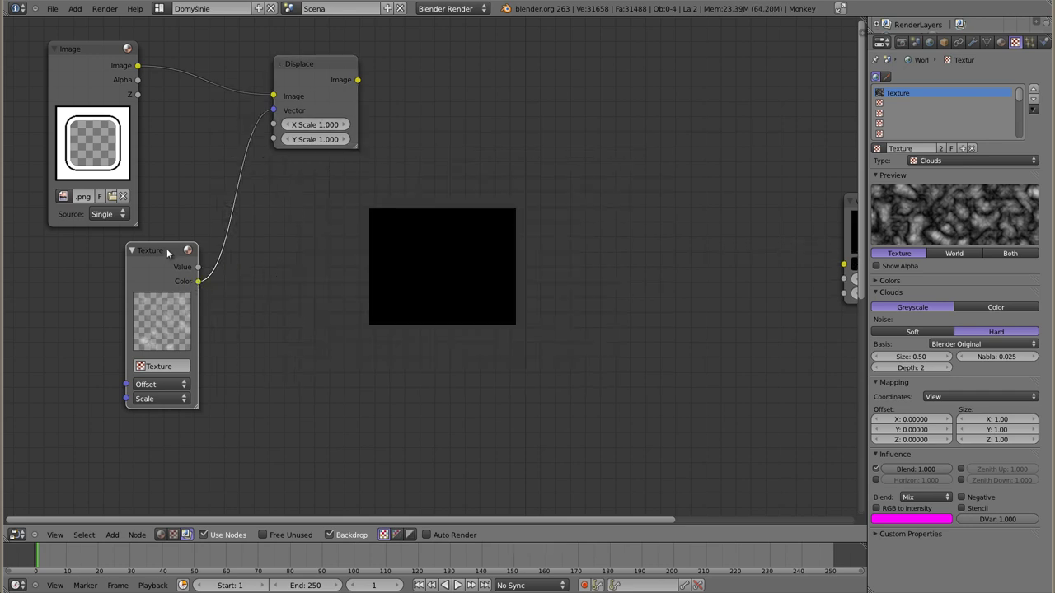
drag(184, 304, 217, 176)
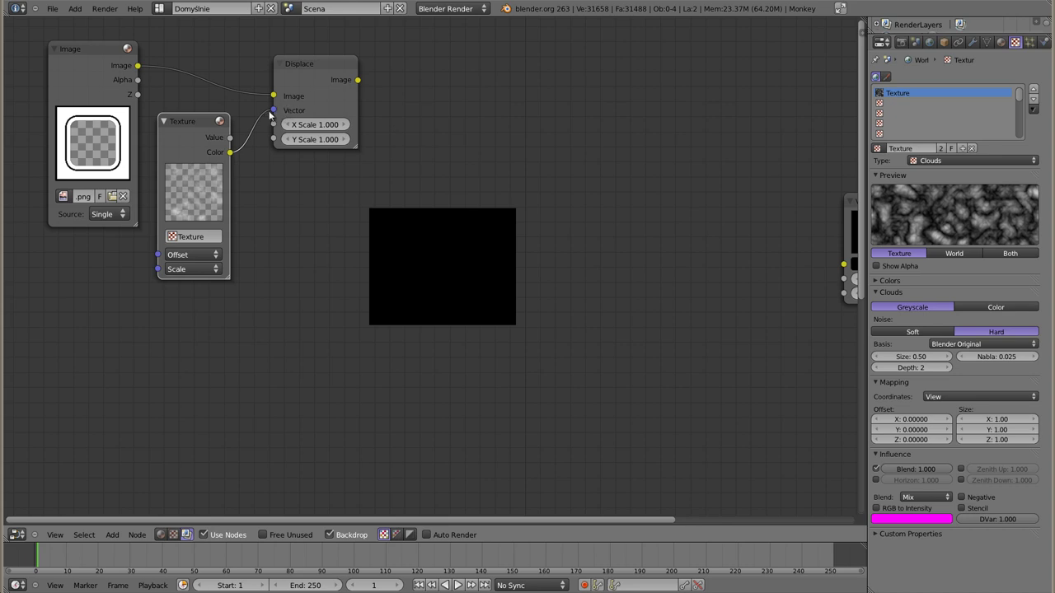
View the Displace result and raise X Scale to 66.2 and Y Scale to 65.7, moving the node up-right.
ctrl+shift+click(308, 83)
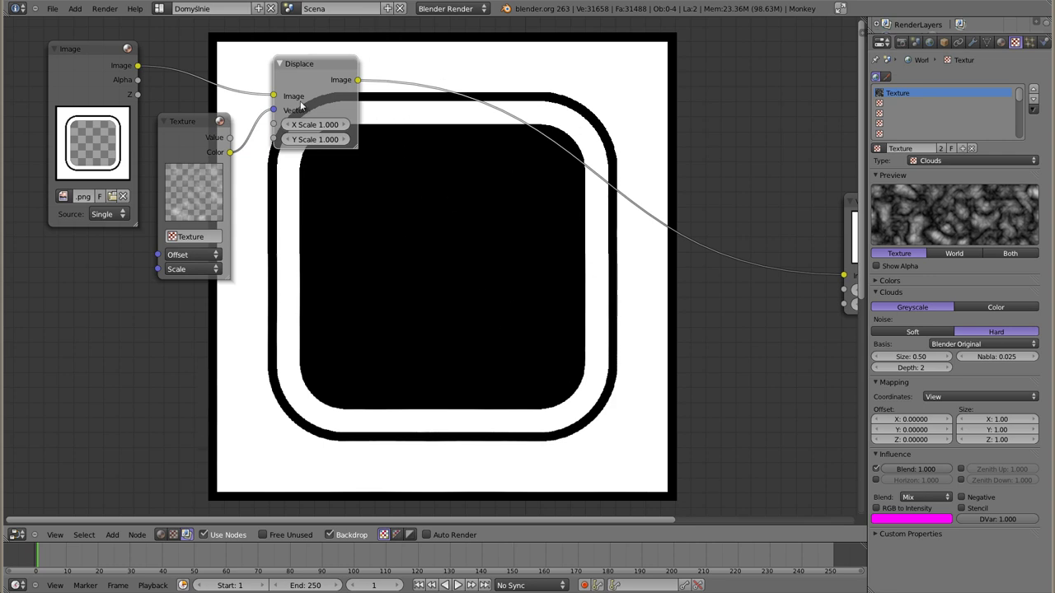
mouse_move(314, 63)
mouse_down()
mouse_move(325, 57)
mouse_move(375, 148)
mouse_up()
drag(370, 211, 467, 211)
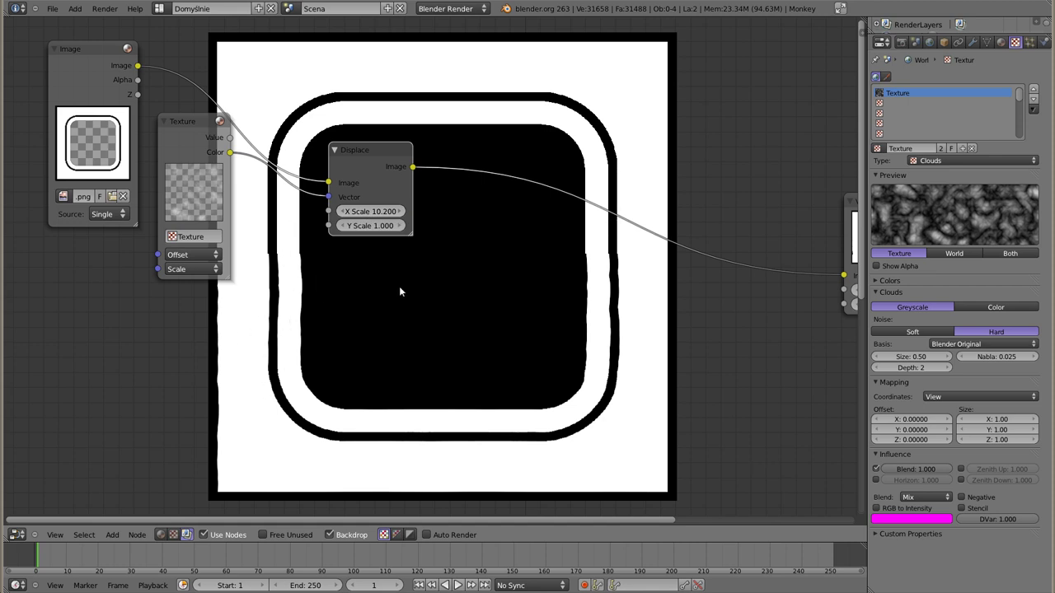
mouse_move(371, 211)
mouse_down()
mouse_move(371, 231)
mouse_move(396, 241)
mouse_move(391, 302)
mouse_up()
mouse_move(371, 225)
mouse_down()
mouse_move(387, 225)
mouse_move(363, 247)
mouse_up()
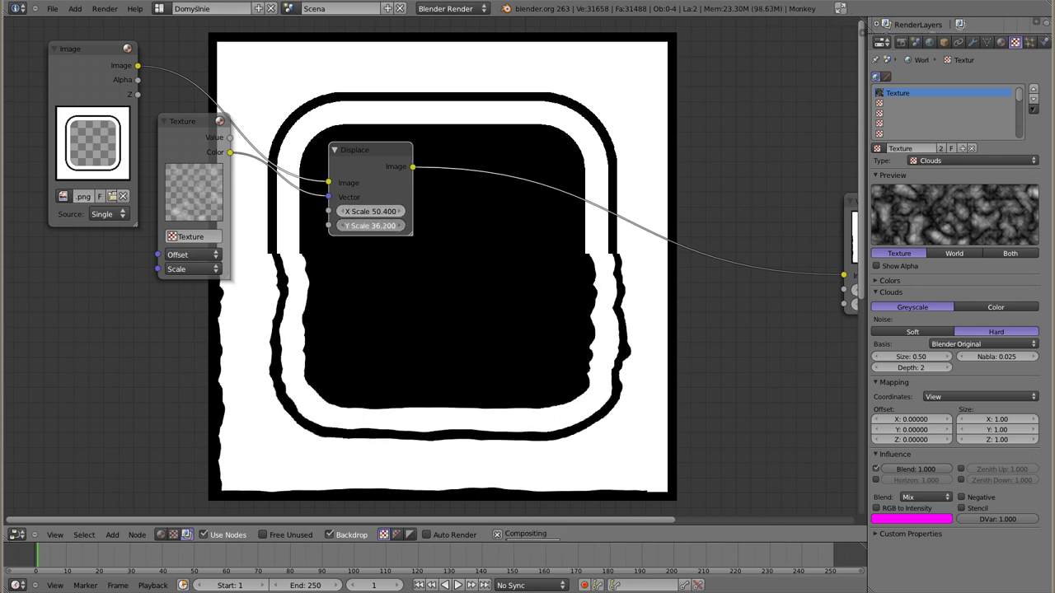
mouse_move(368, 225)
mouse_down()
mouse_move(391, 225)
mouse_move(414, 286)
mouse_up()
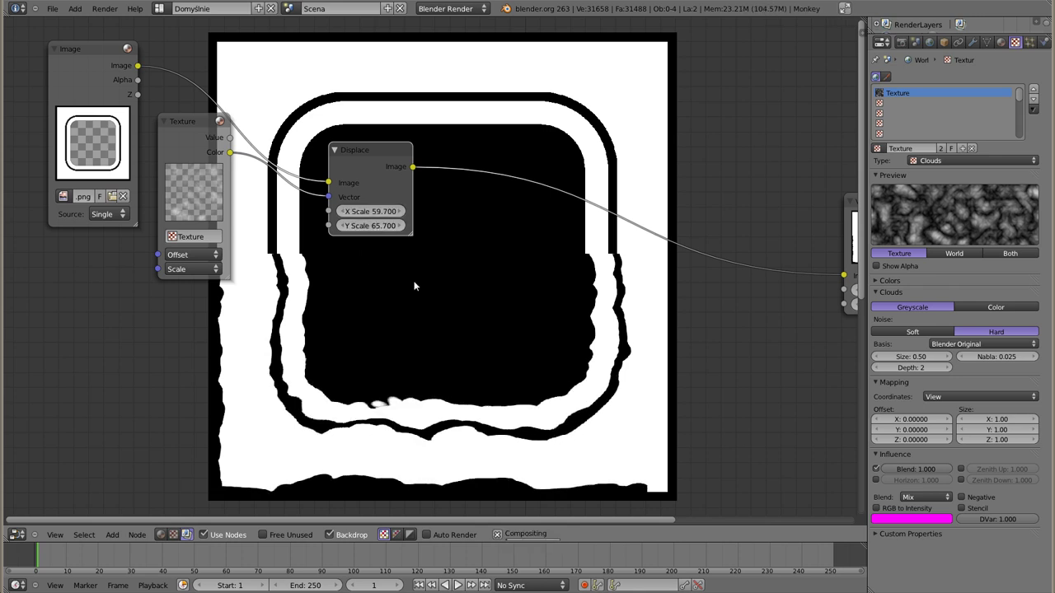
drag(378, 212, 404, 212)
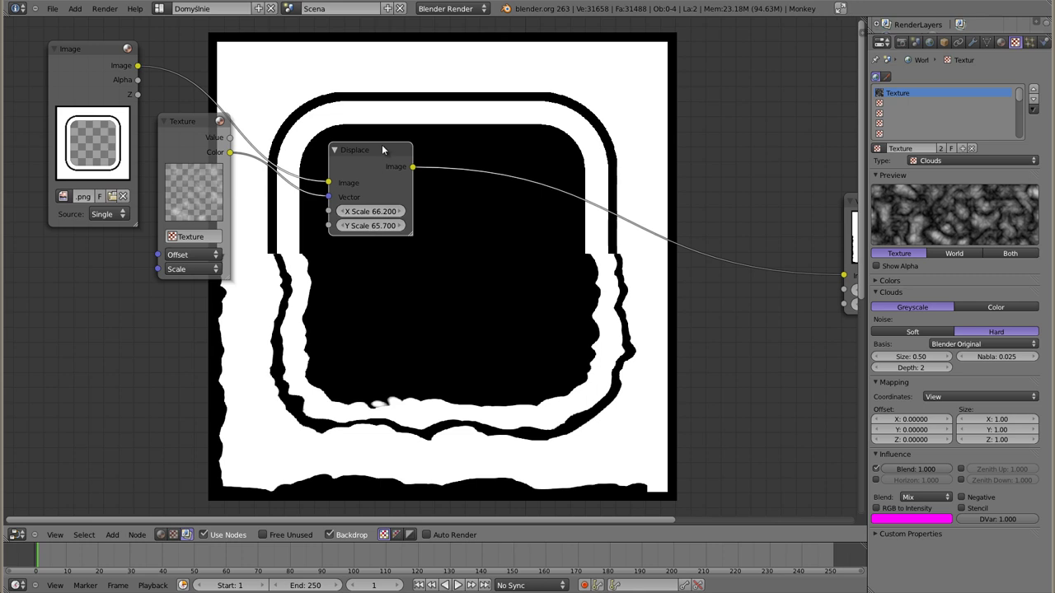
key(g)
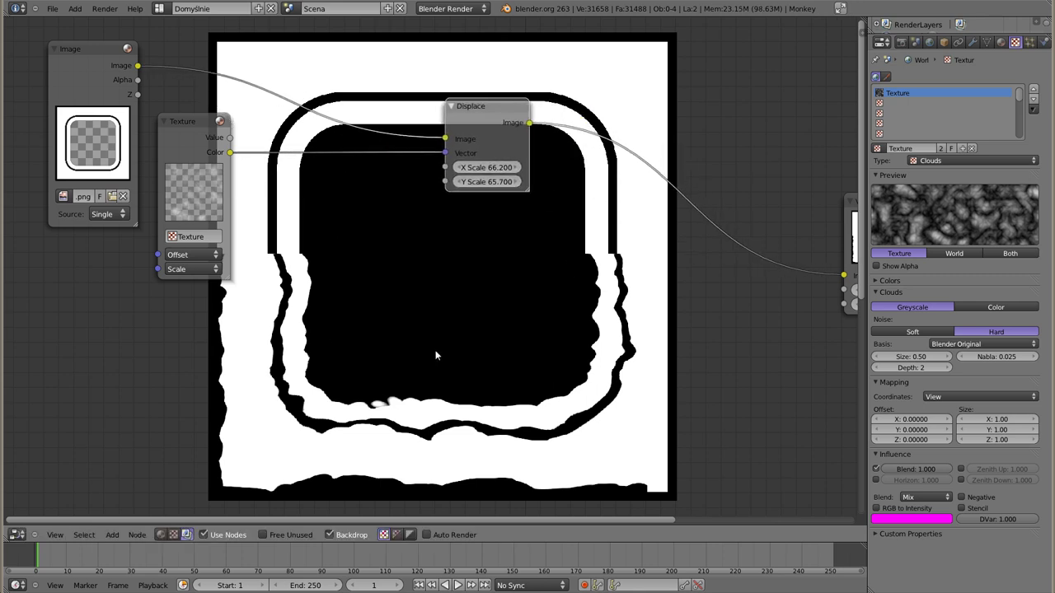
Insert a Render Size Scale node between the Texture node and Displace's Vector input.
mouse_move(190, 121)
mouse_down()
mouse_move(168, 243)
mouse_move(126, 253)
mouse_up()
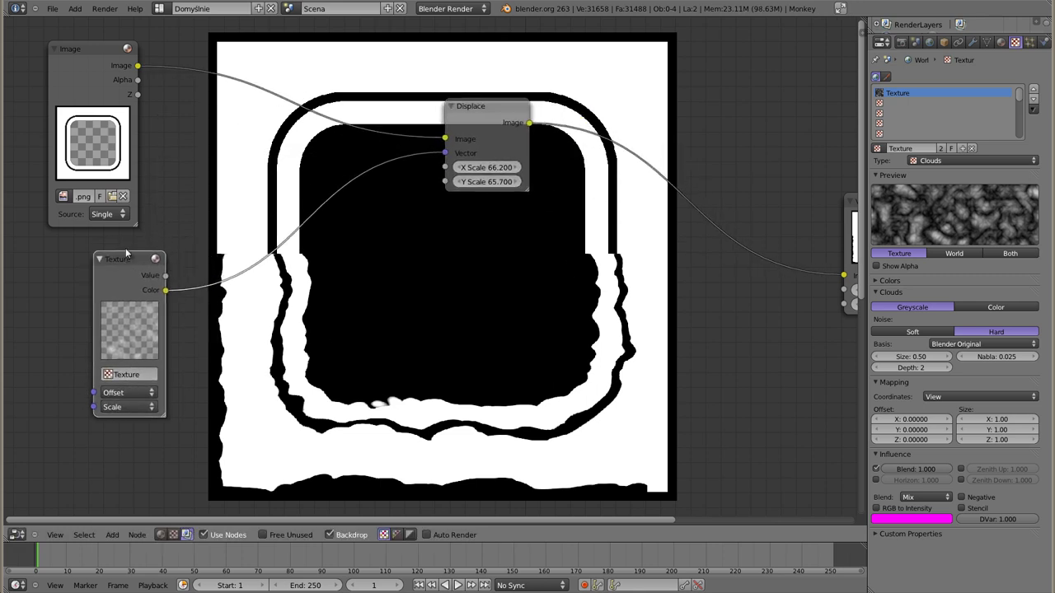
click(85, 47)
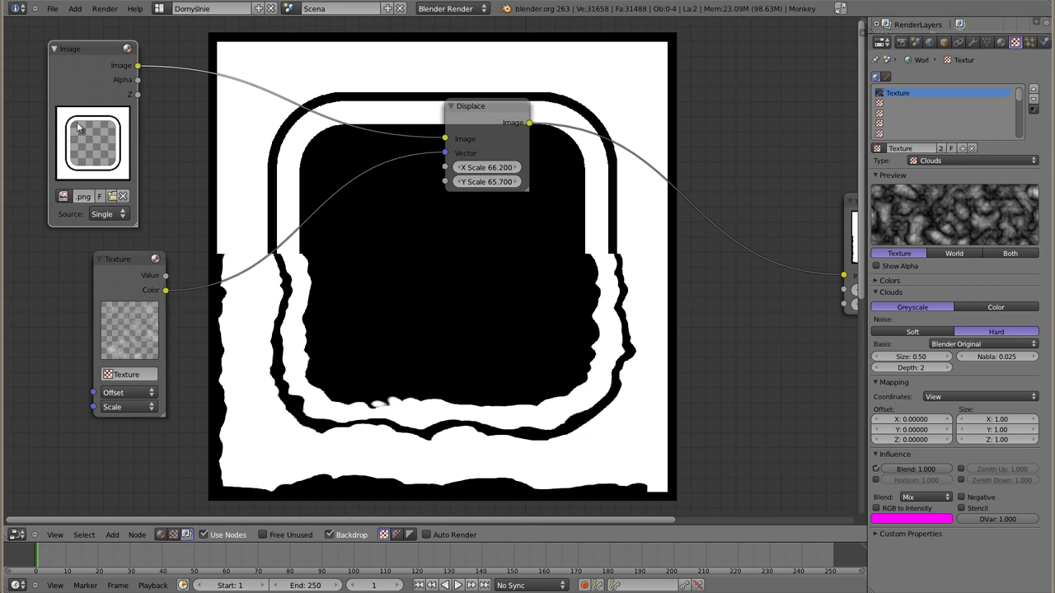
drag(124, 260, 116, 260)
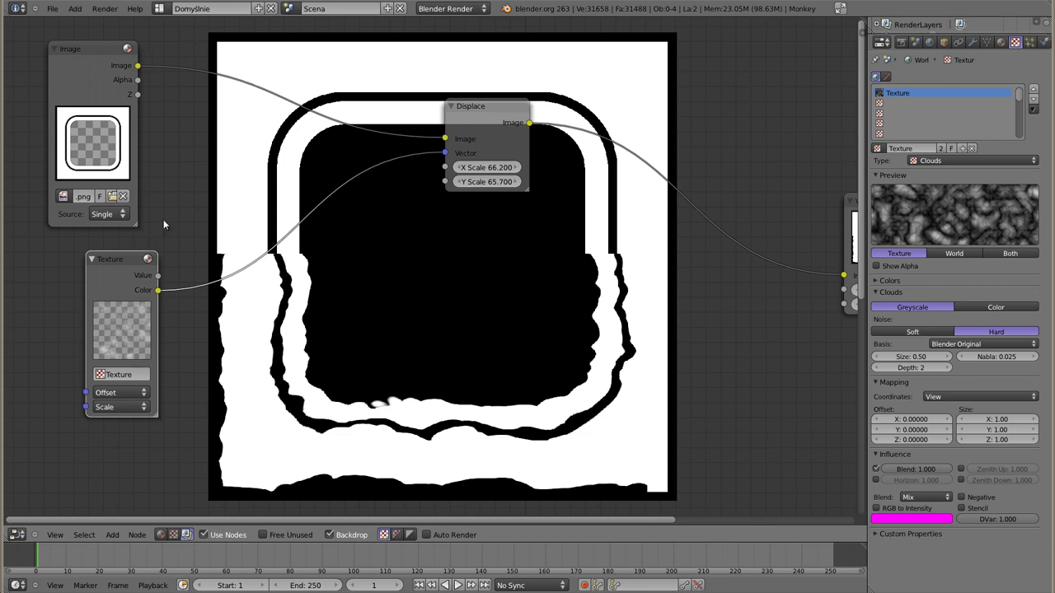
key(shift+a)
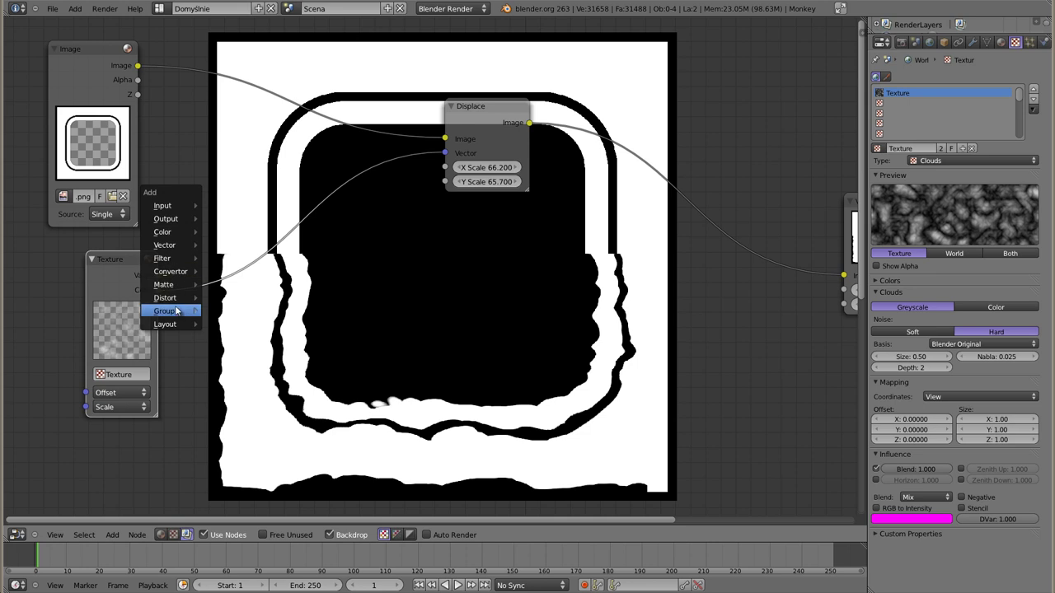
mouse_move(164, 298)
click(245, 323)
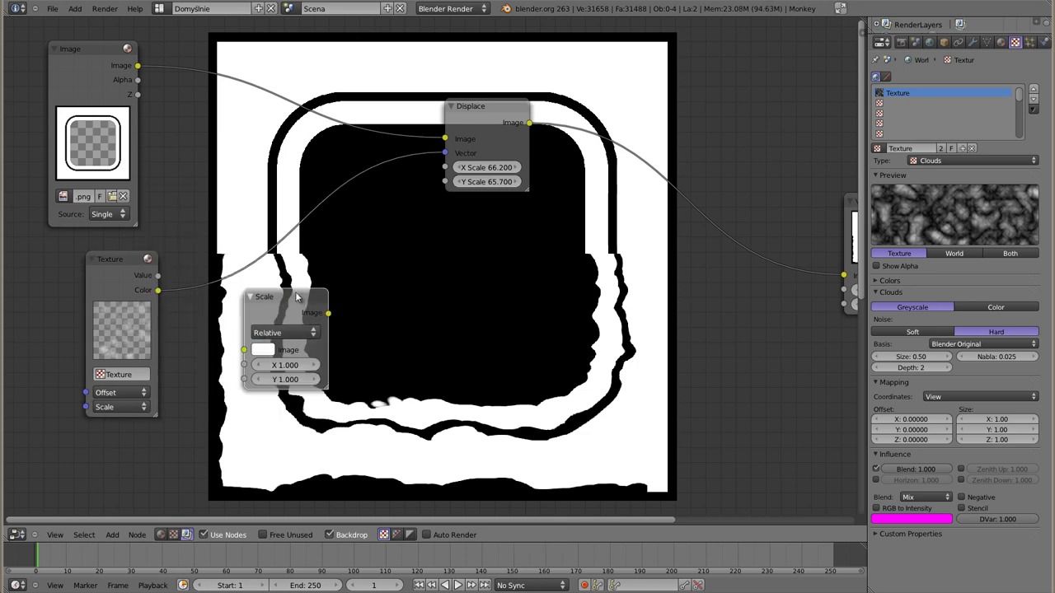
click(412, 239)
click(393, 281)
click(412, 218)
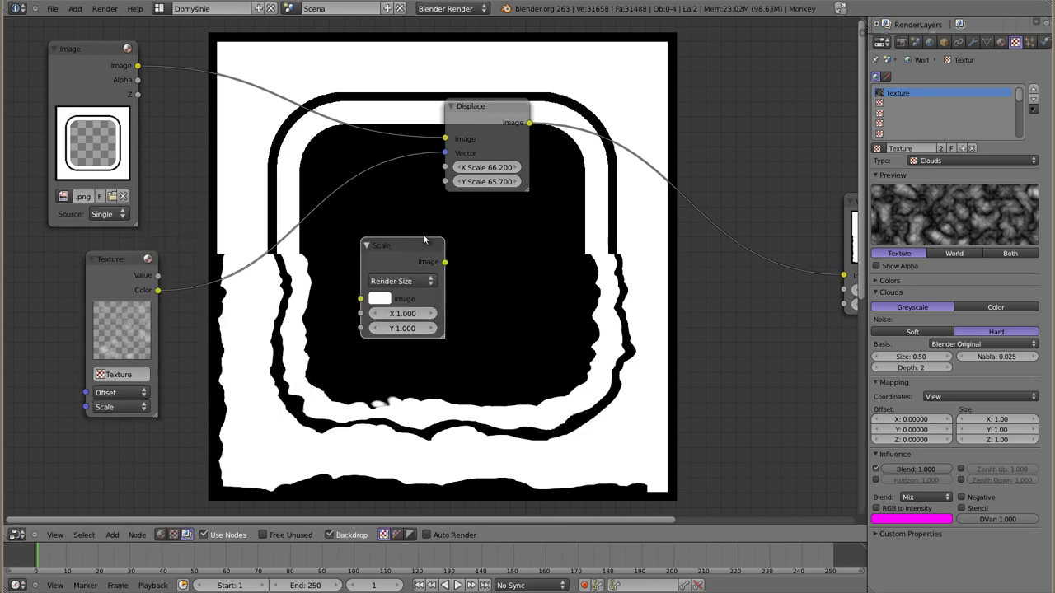
drag(423, 234, 319, 207)
Duplicate the Scale node onto the Image–Displace link and rearrange the Scale and Displace nodes.
key(shift+d)
click(247, 76)
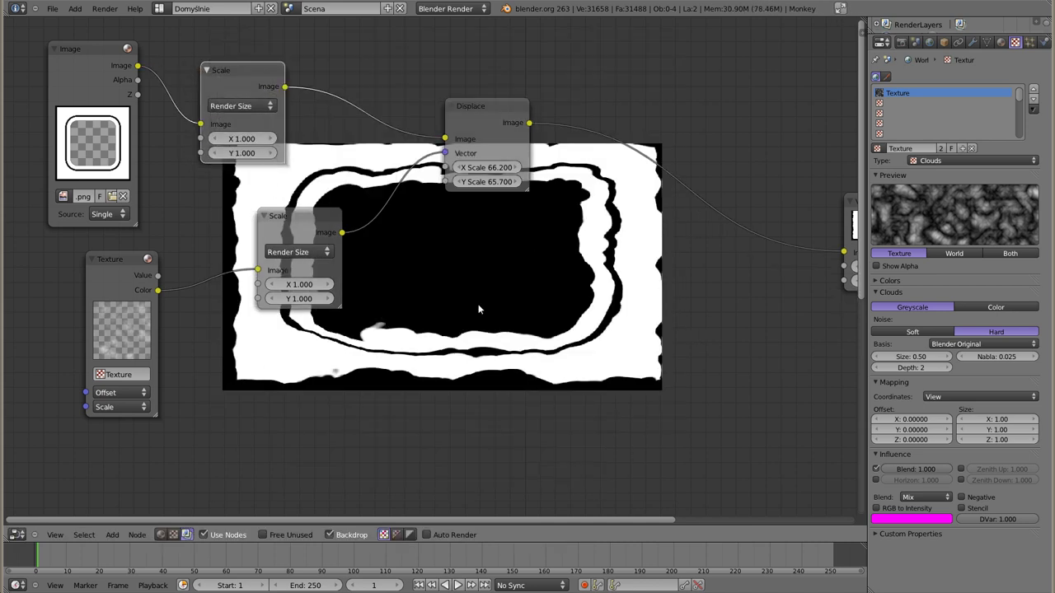
drag(301, 219, 234, 225)
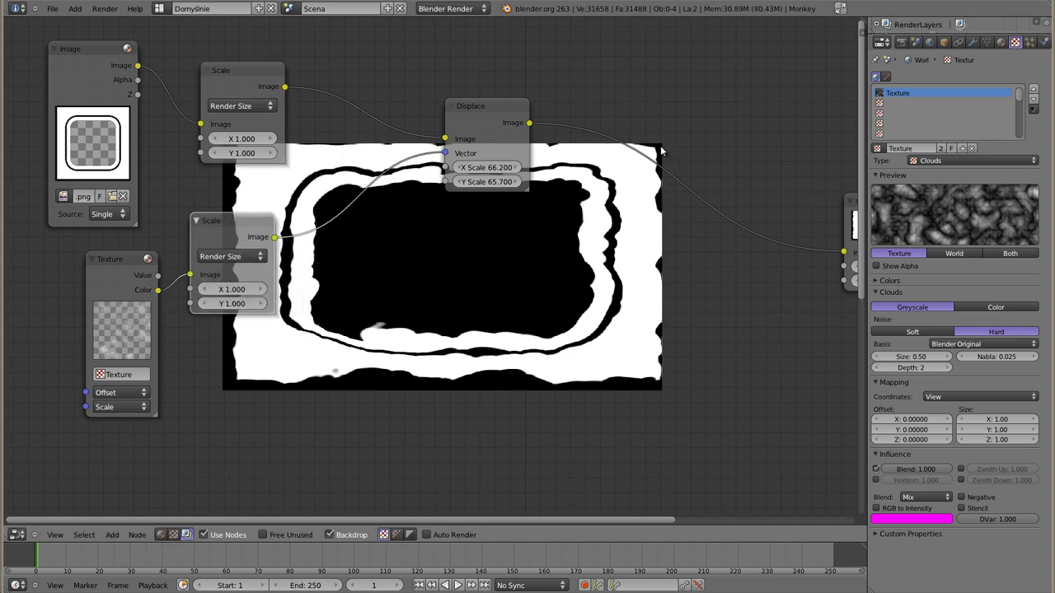
click(498, 109)
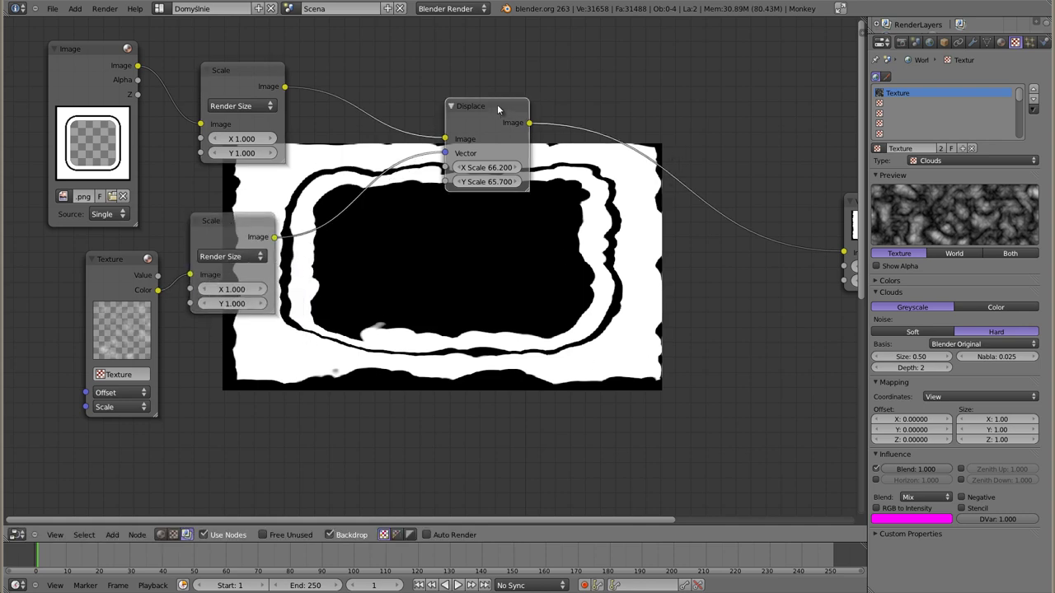
drag(497, 108, 553, 52)
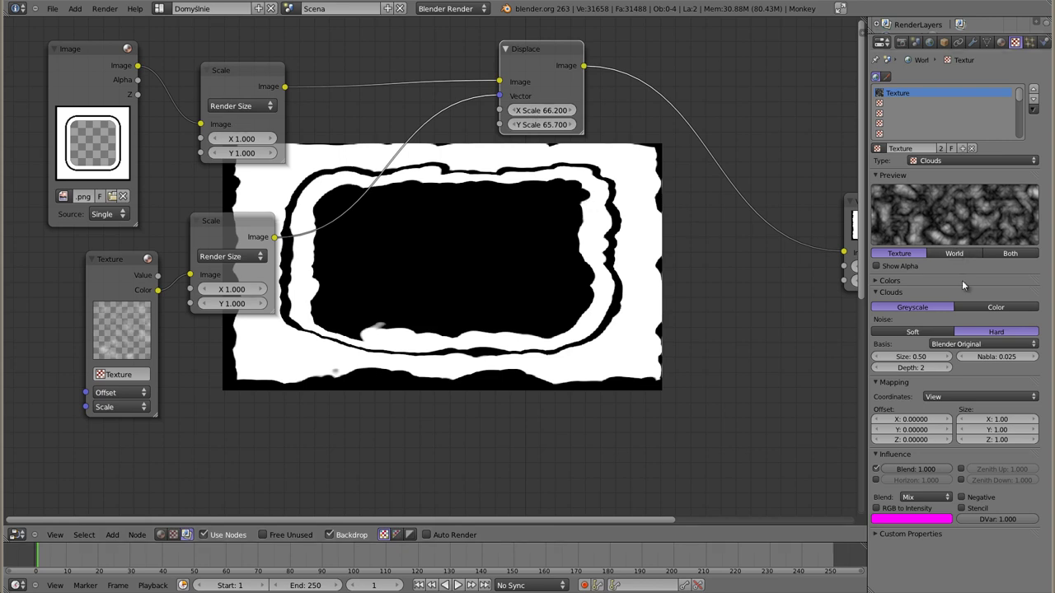
Lower the cloud Size to 0.10, keep Hard noise, and switch the clouds from Greyscale to Color.
click(876, 357)
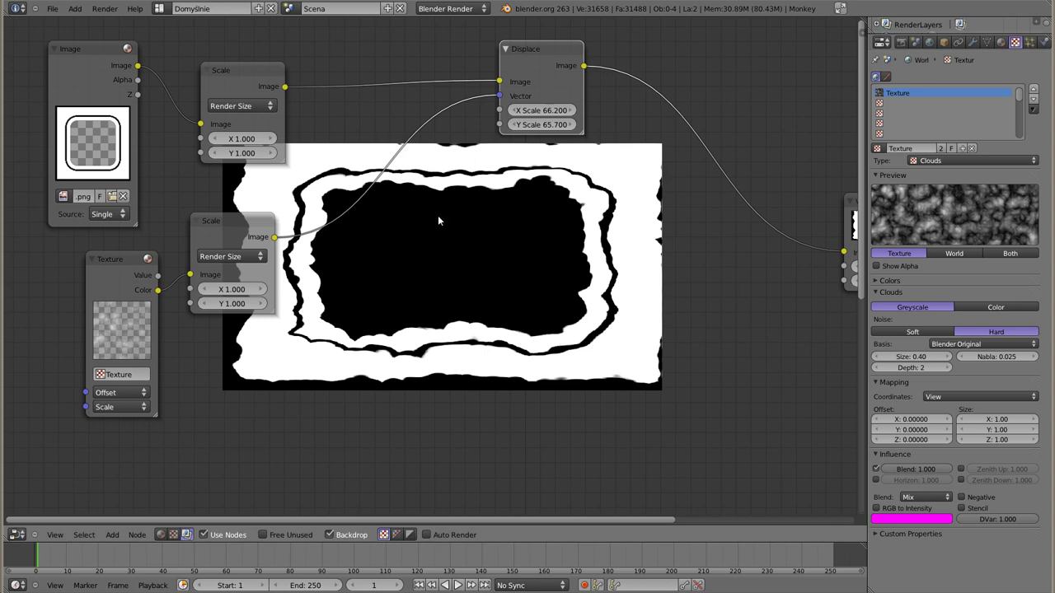
click(876, 357)
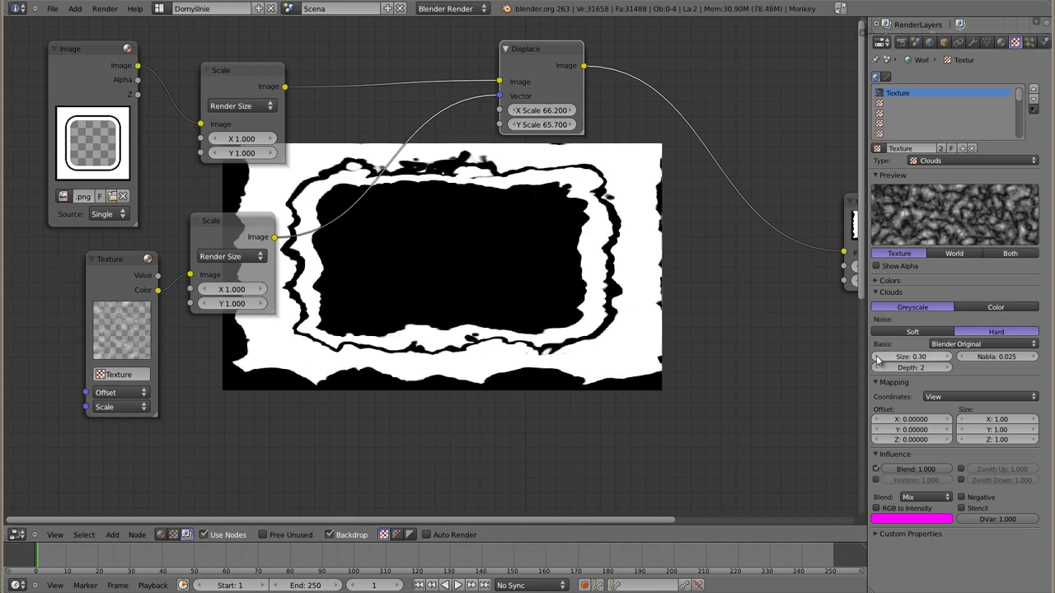
click(876, 357)
click(876, 356)
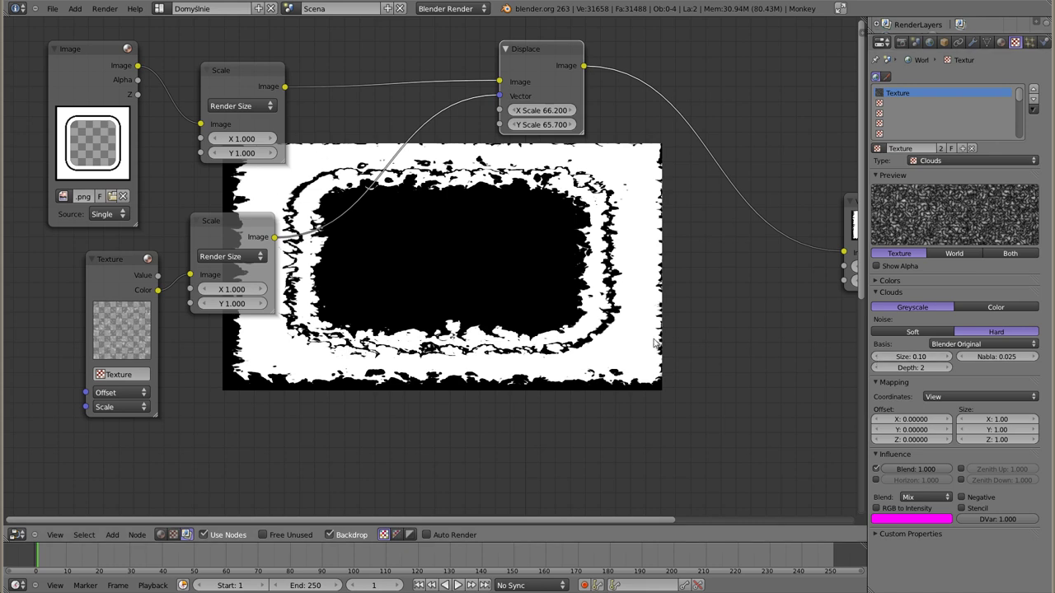
click(915, 331)
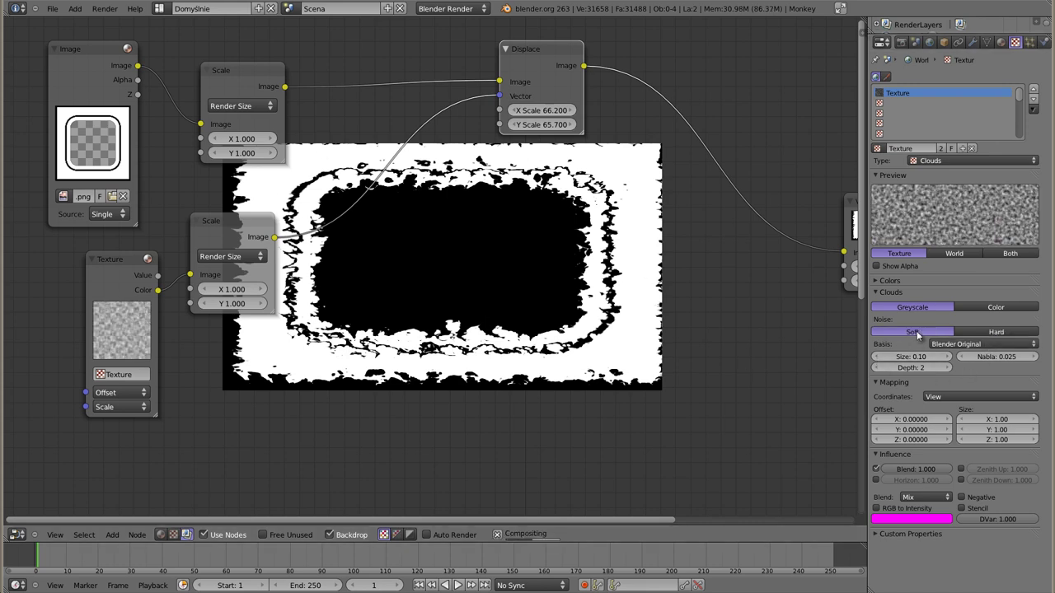
click(997, 331)
click(994, 308)
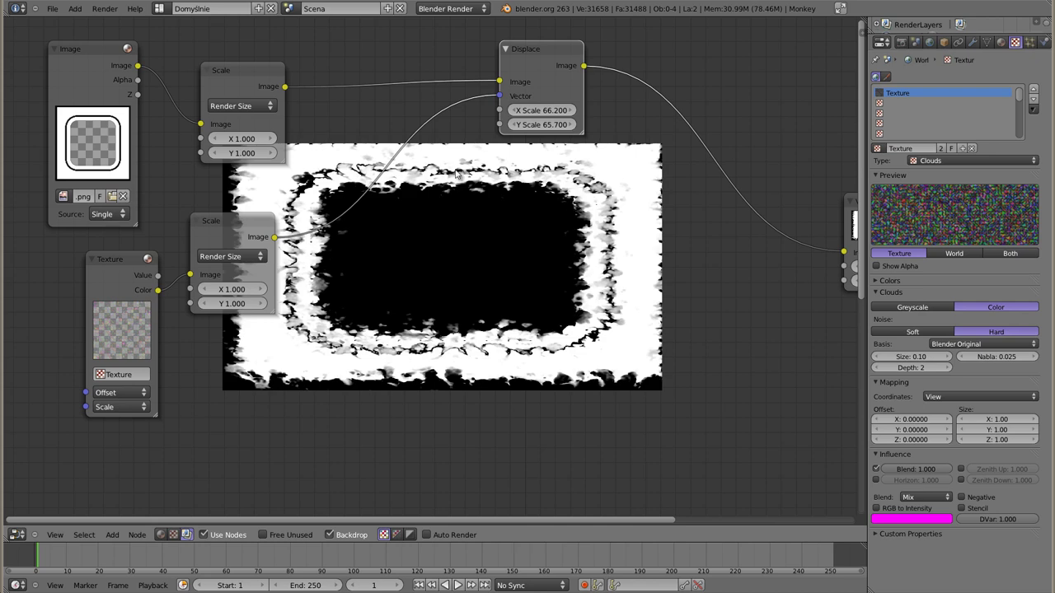
Zoom the backdrop to inspect the torn edges and move the Viewer node to the top beside Displace.
drag(210, 221, 206, 218)
click(192, 204)
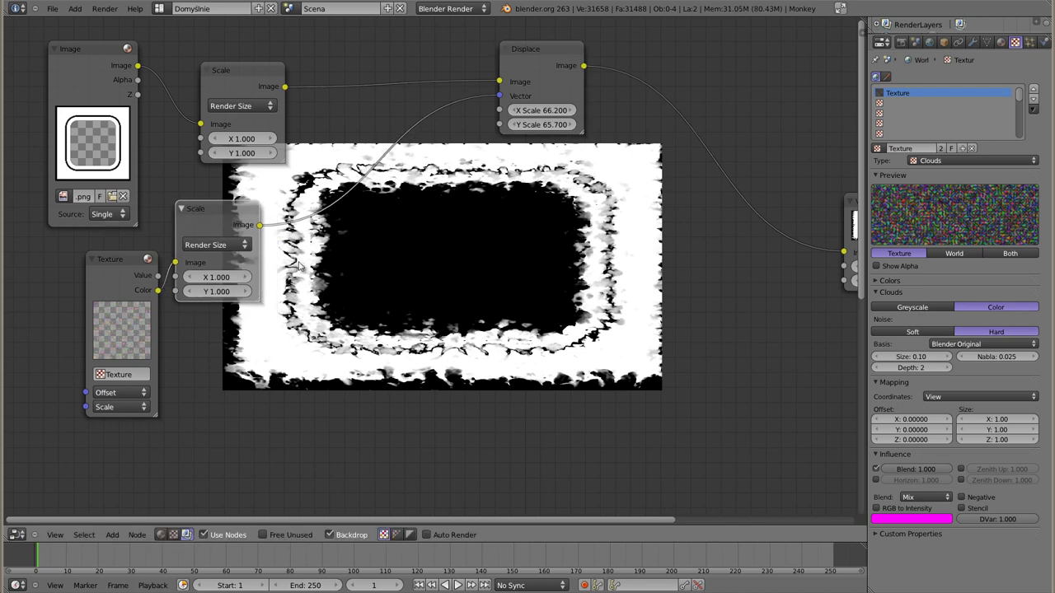
key(alt+v)
key(alt+v)
key(alt+v)
alt+middle_drag(411, 234, 424, 271)
key(alt+v)
key(alt+v)
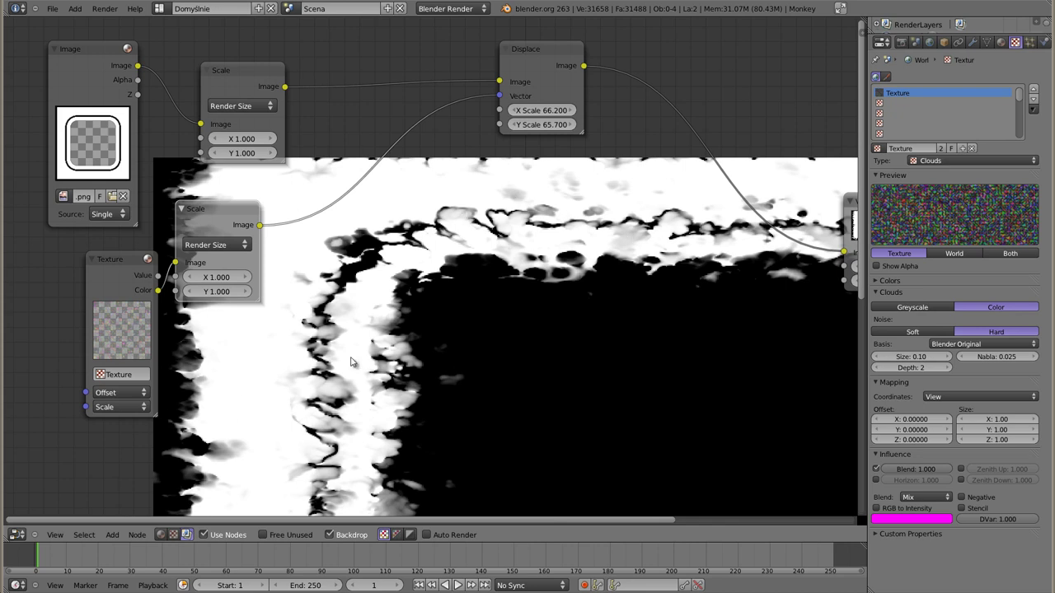
scroll(495, 280, down, 2)
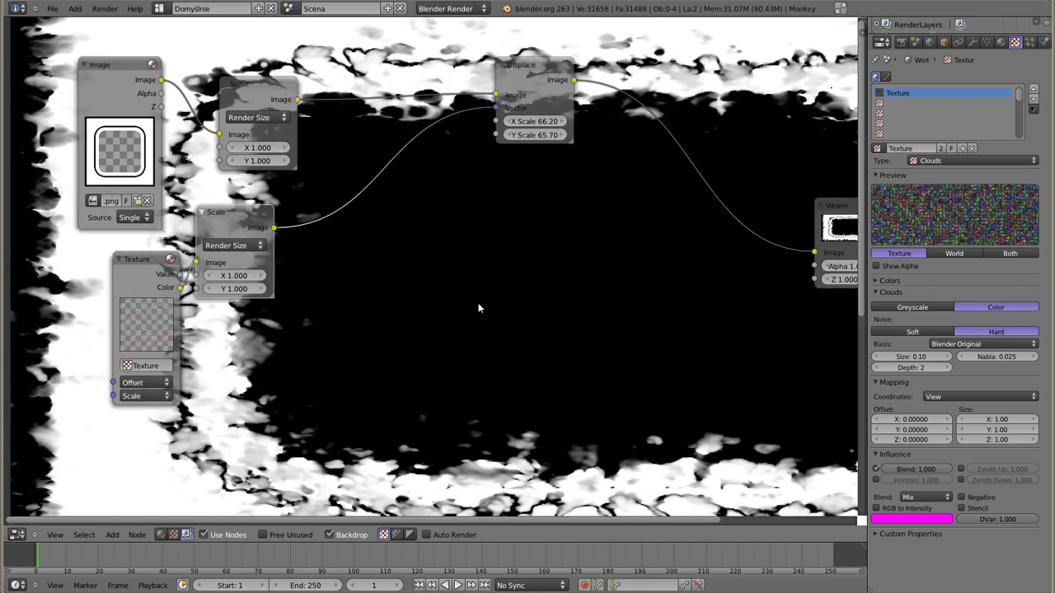
key(alt+v)
key(alt+v)
key(alt+v)
key(alt+v)
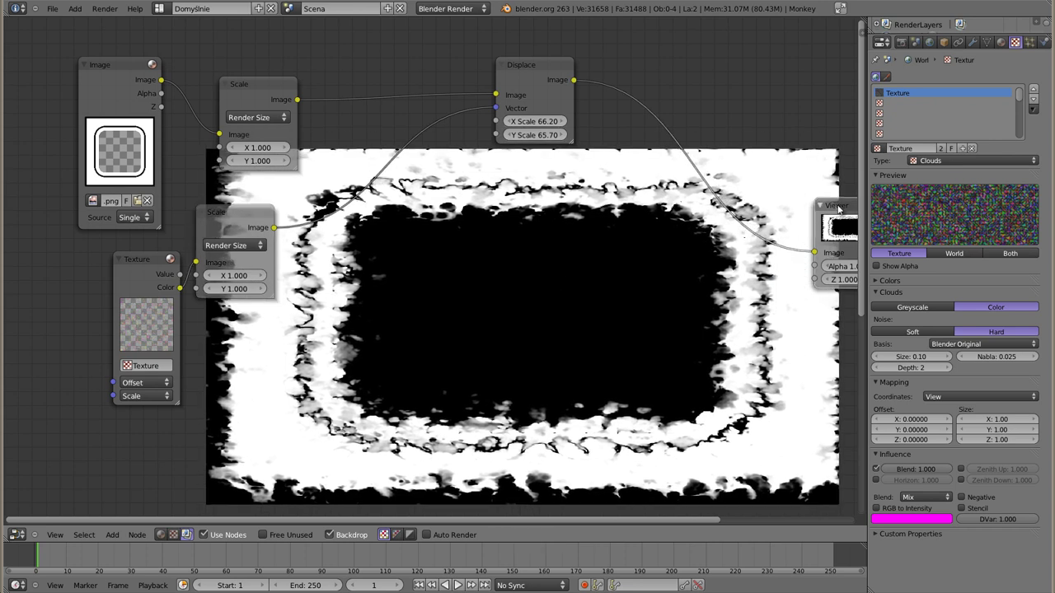
drag(838, 209, 782, 62)
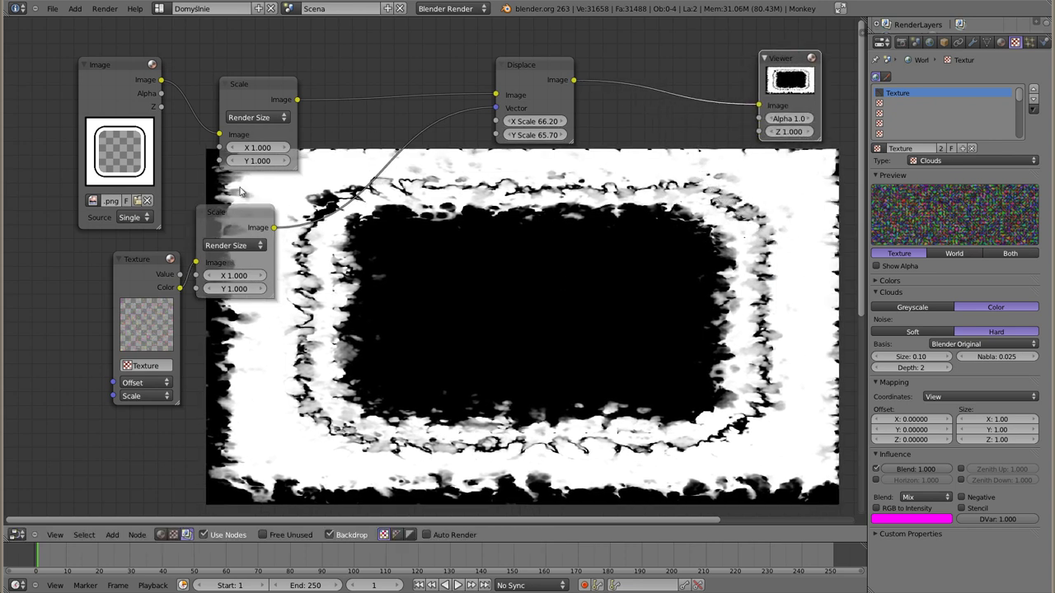
Nudge the lower Scale node down-right, the Texture node left, and the Displace node left.
drag(226, 230, 247, 257)
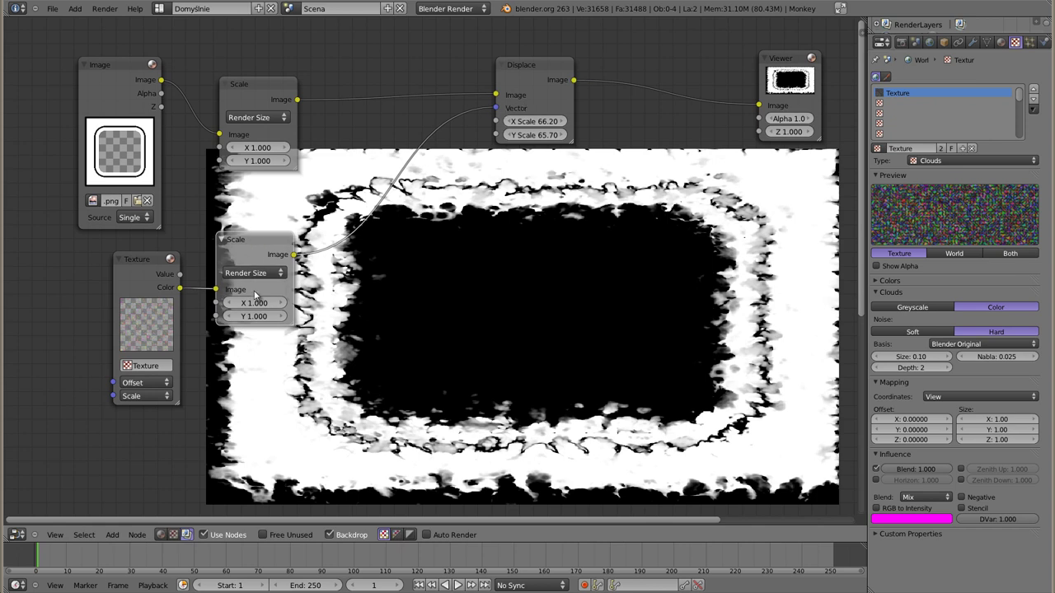
drag(136, 257, 119, 252)
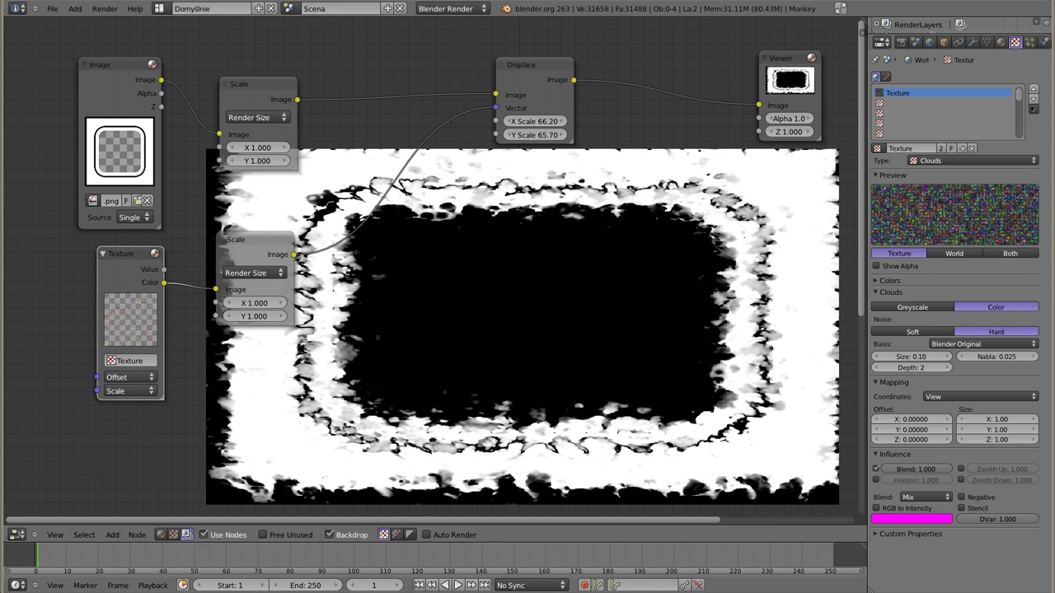
drag(522, 89, 505, 86)
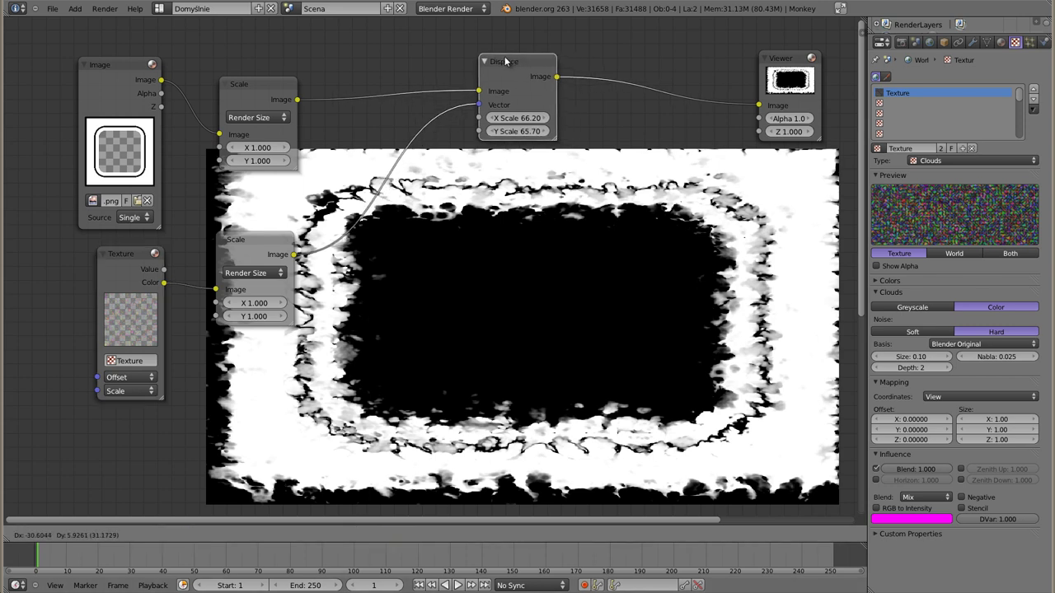